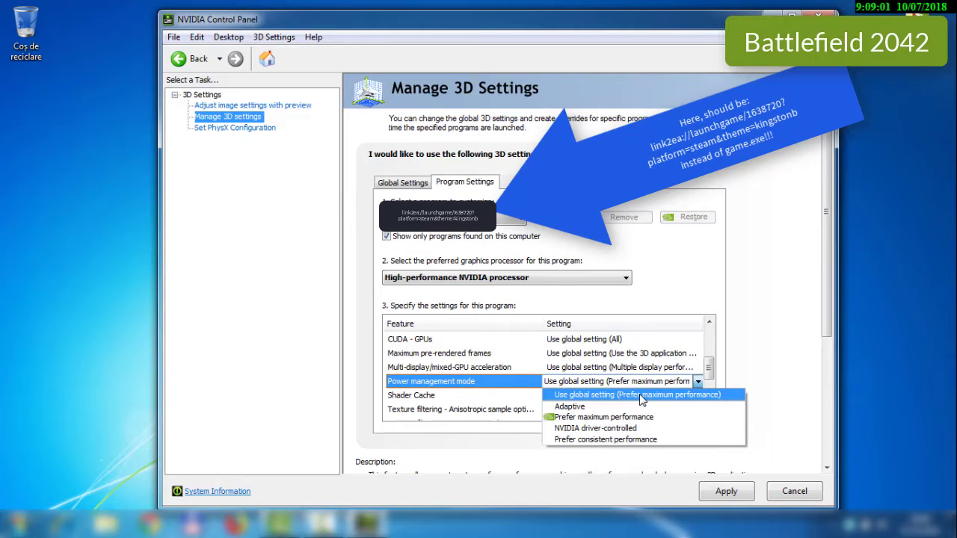
# Step: Set the program's Power management mode to Prefer maximum performance and Texture filtering - Quality to High performance
pyautogui.click(637, 418)
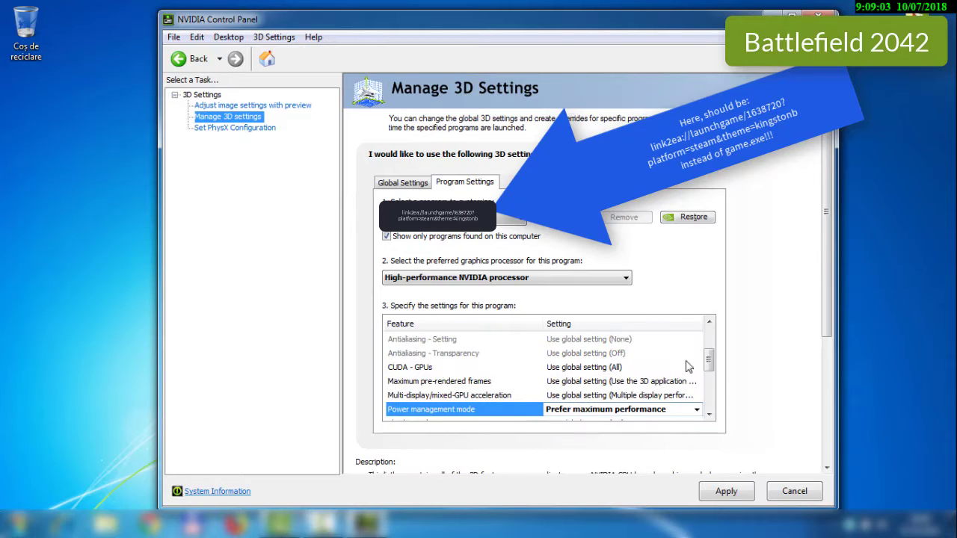
pyautogui.moveTo(709, 361); pyautogui.dragTo(711, 395)
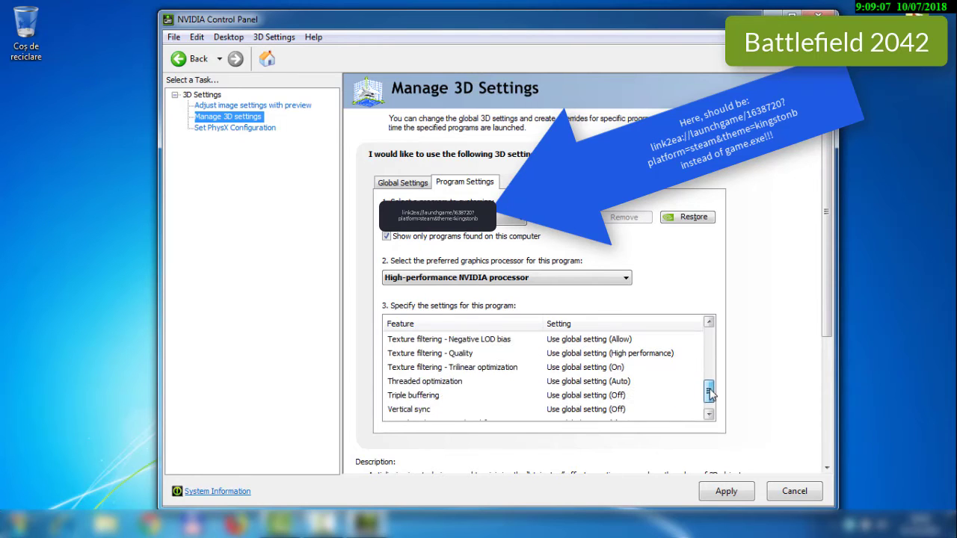
pyautogui.click(664, 354)
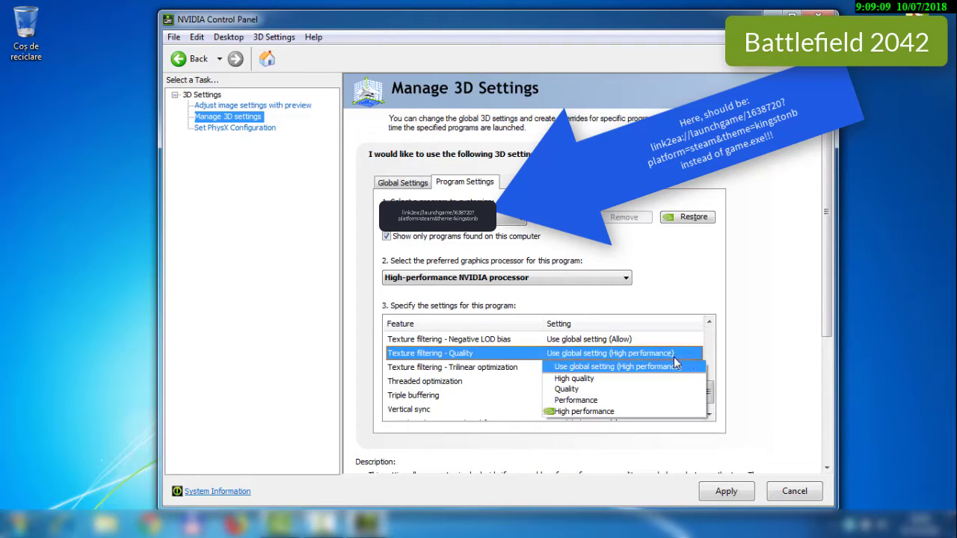
pyautogui.click(587, 411)
pyautogui.moveTo(709, 377); pyautogui.dragTo(711, 405)
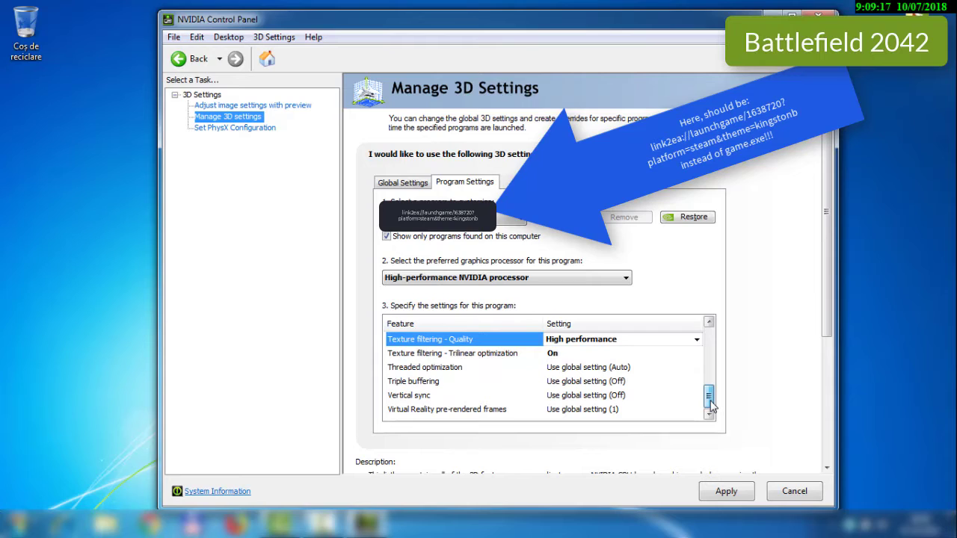
# Step: Set Texture filtering - Anisotropic sample optimization to Off for the program and close the control panel
pyautogui.moveTo(712, 405); pyautogui.dragTo(709, 377)
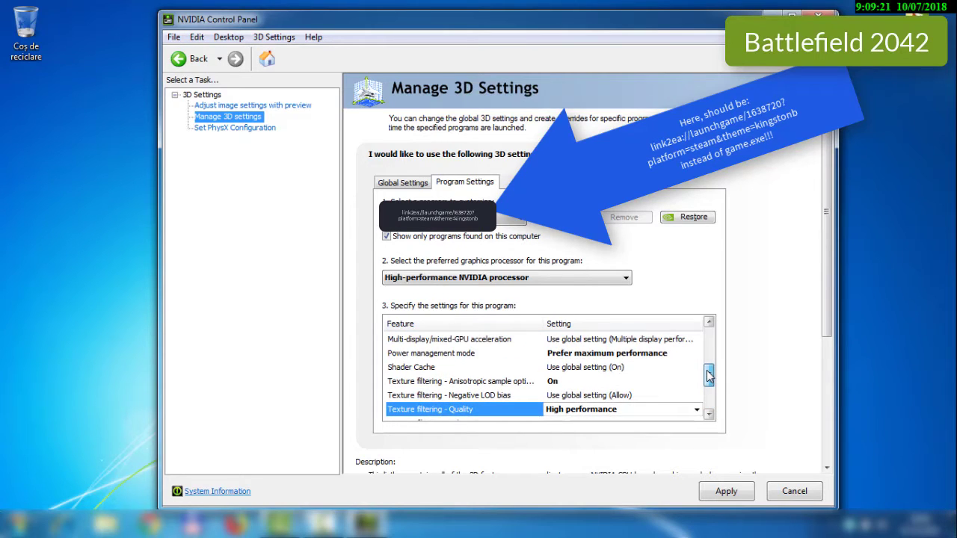
pyautogui.click(587, 382)
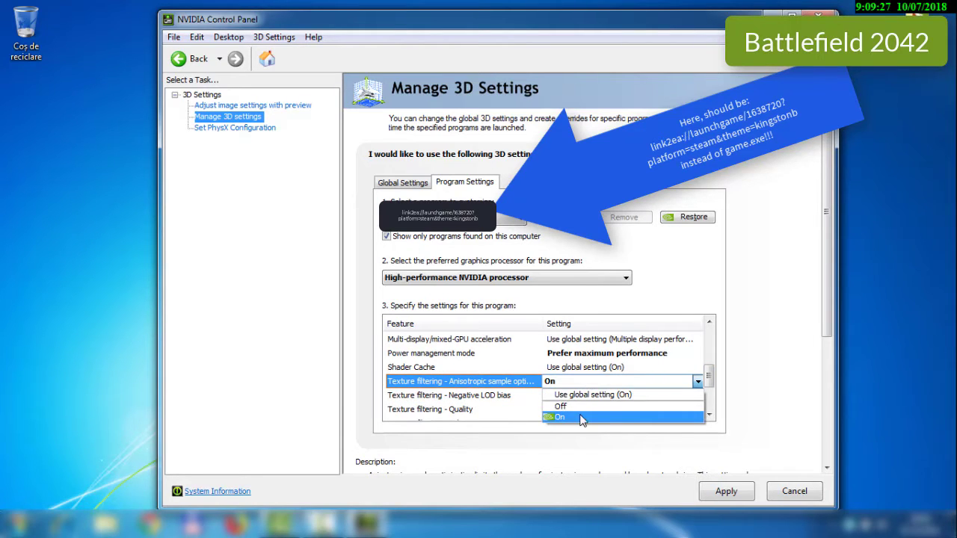
pyautogui.click(568, 406)
pyautogui.moveTo(709, 367); pyautogui.dragTo(709, 338)
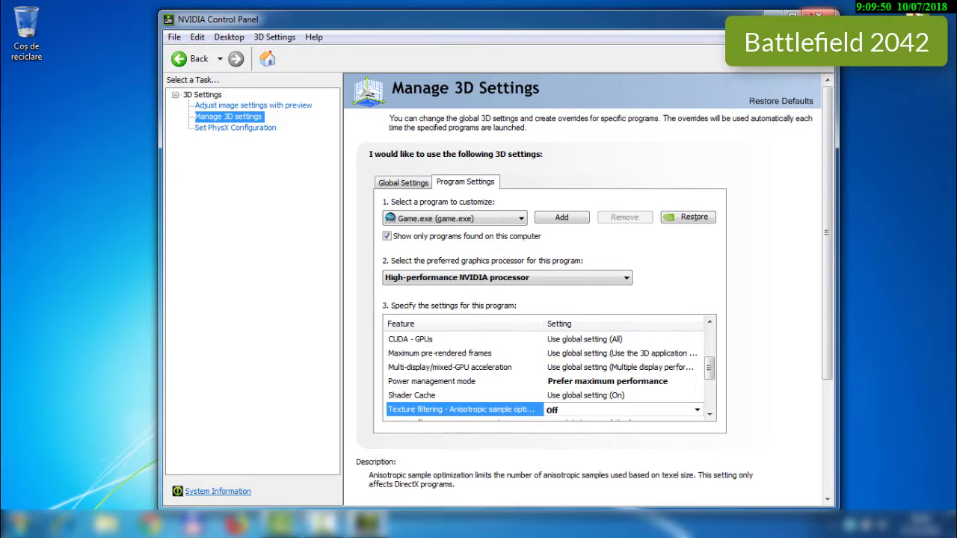
pyautogui.click(819, 15)
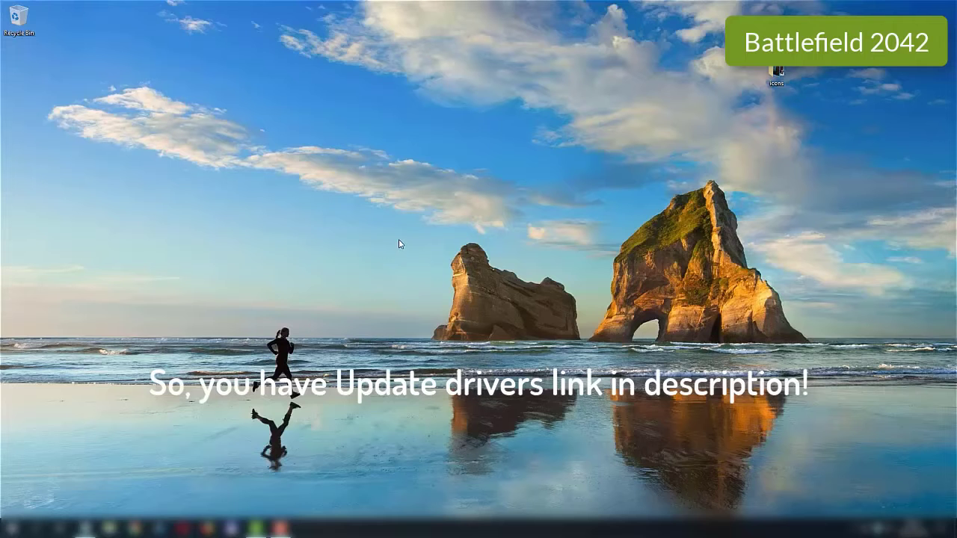
# Step: Switch to AMD Radeon Settings from the desktop and open its Gaming section
pyautogui.rightClick(400, 244)
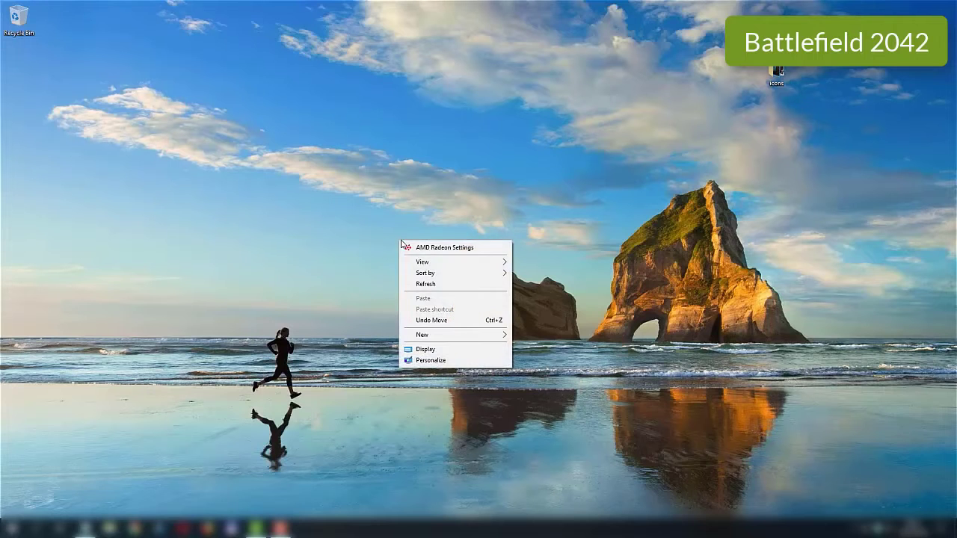
pyautogui.click(484, 249)
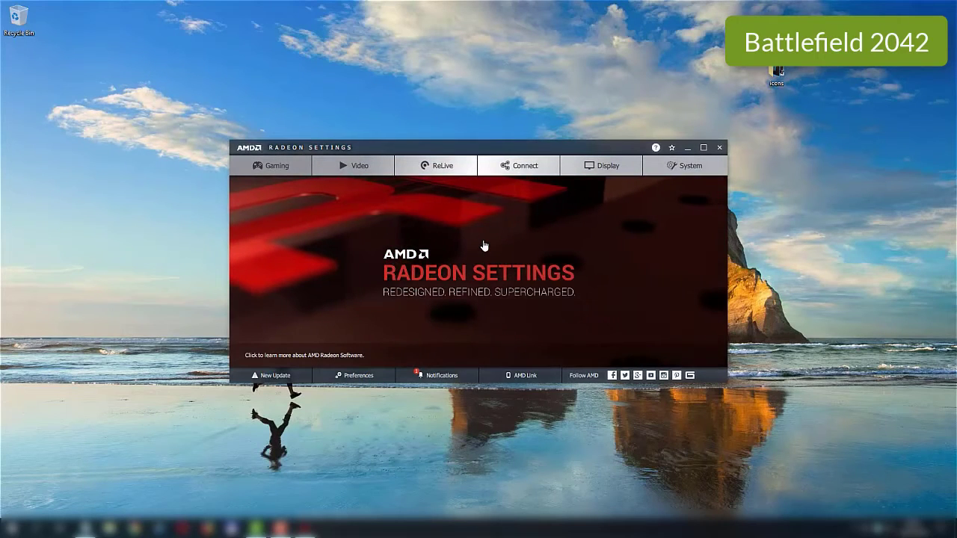
pyautogui.click(264, 163)
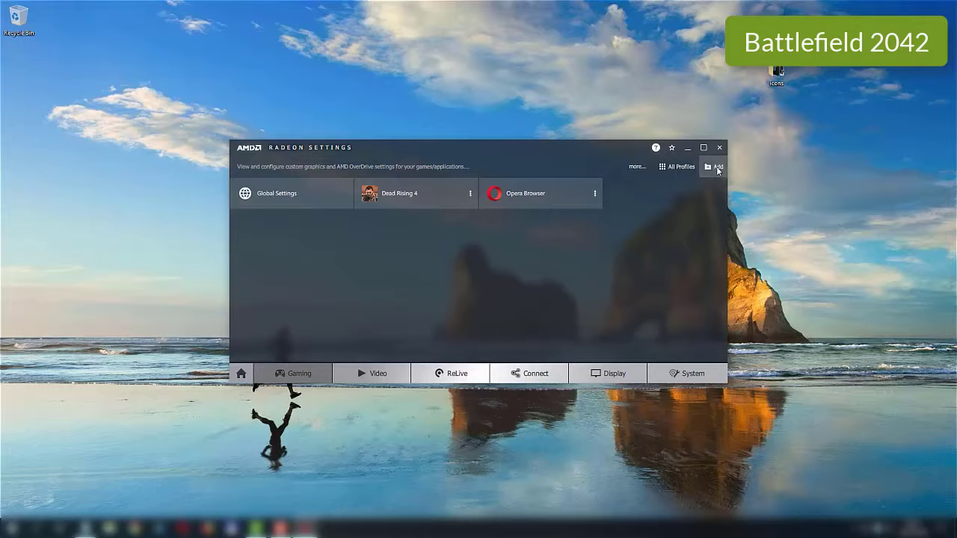
# Step: Add a gaming profile for the GAME application in the DESIRED GAME FOLDER inside Downloads
pyautogui.click(714, 166)
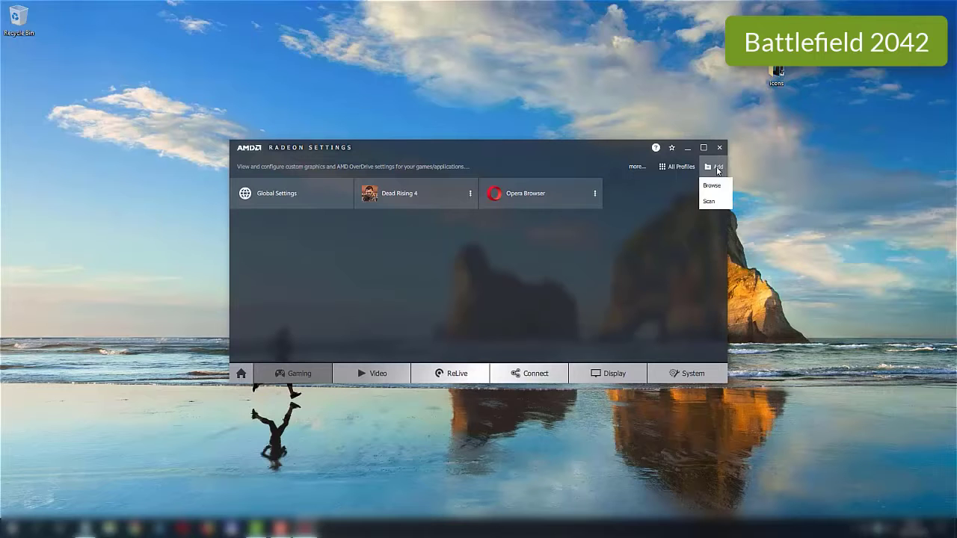
pyautogui.click(716, 187)
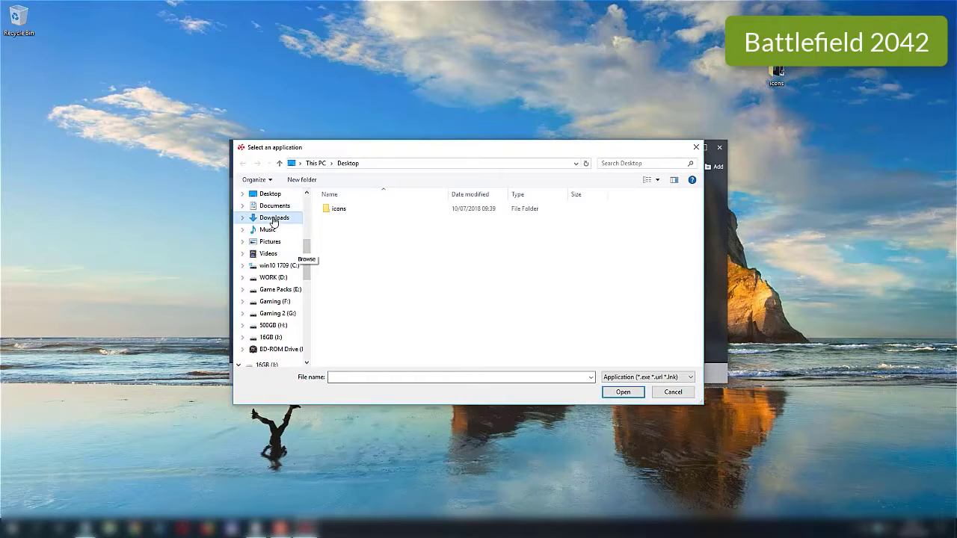
pyautogui.click(274, 218)
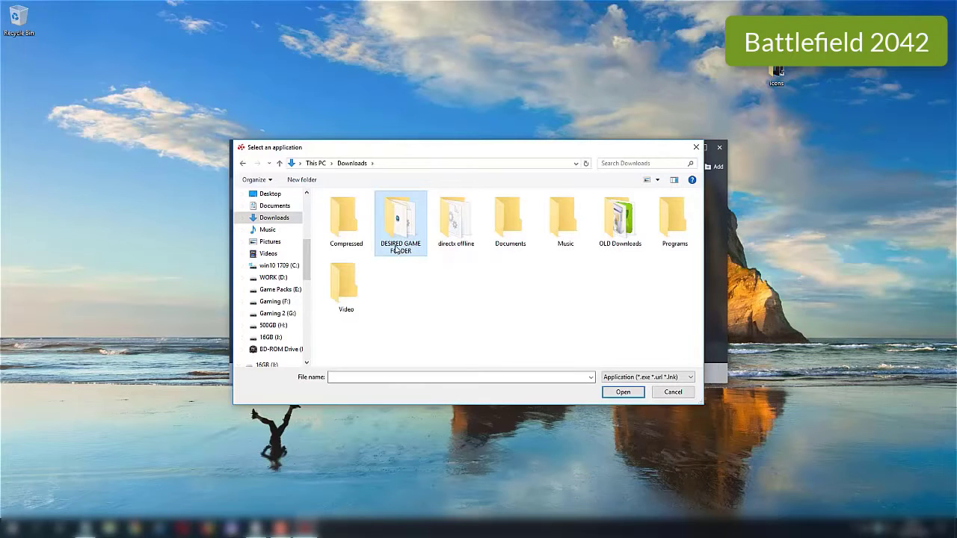
pyautogui.doubleClick(402, 221)
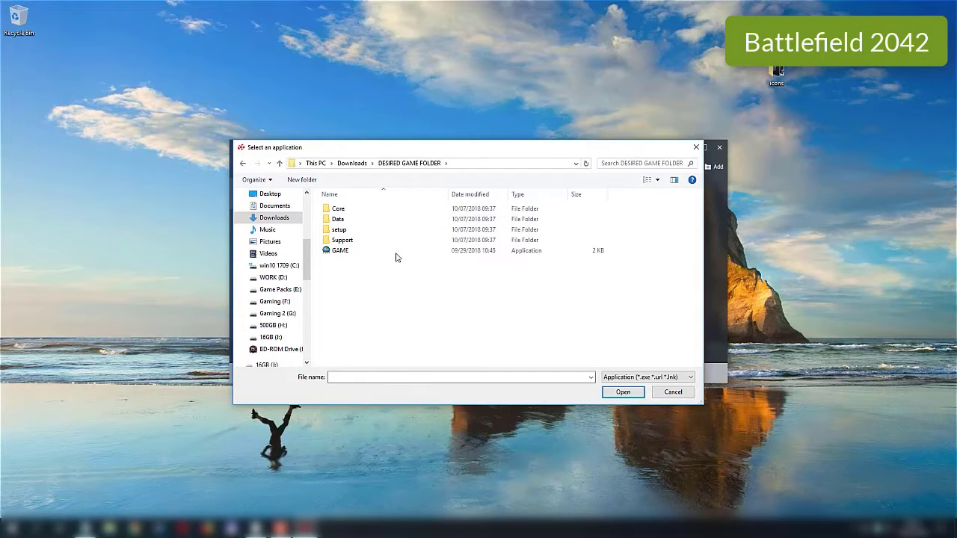
pyautogui.click(347, 252)
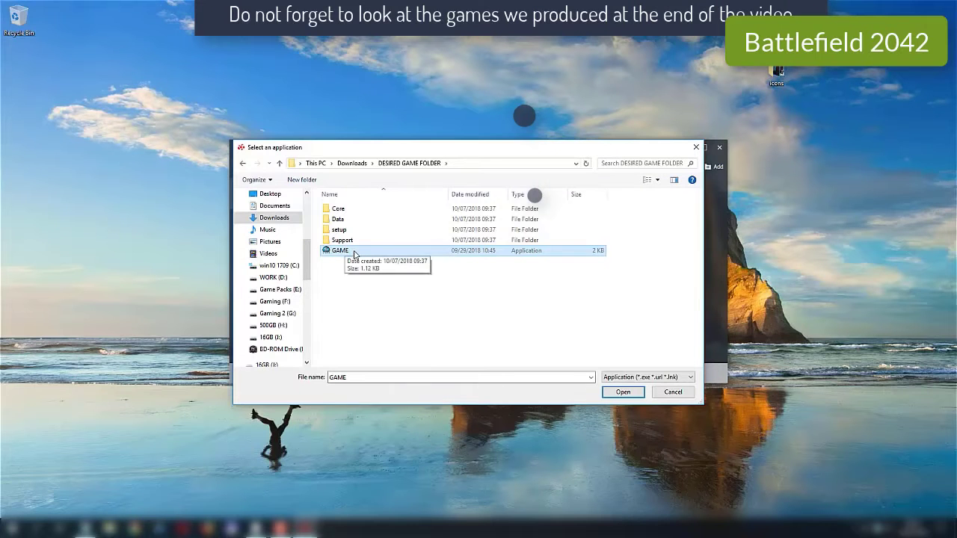
pyautogui.click(632, 391)
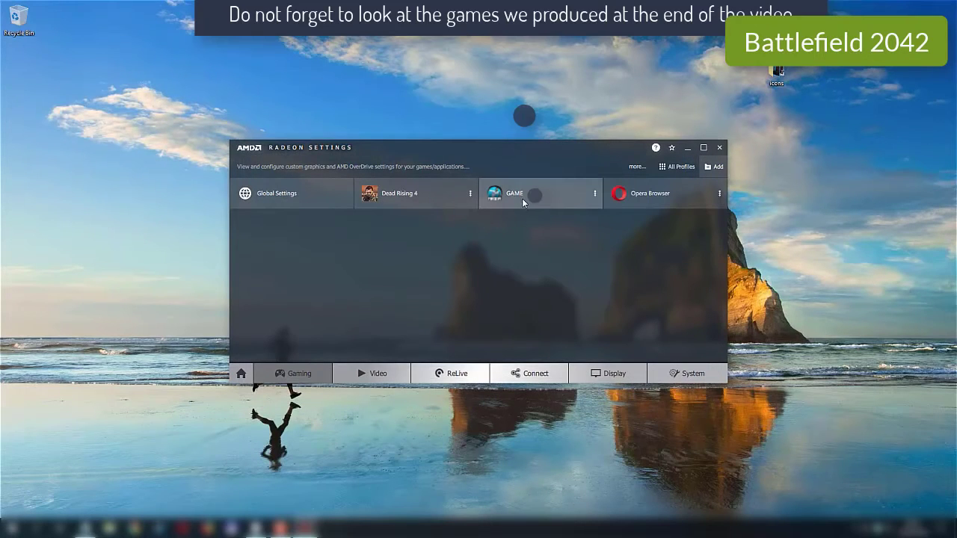
# Step: Remove the GAME application's profile from the gaming profiles
pyautogui.click(595, 195)
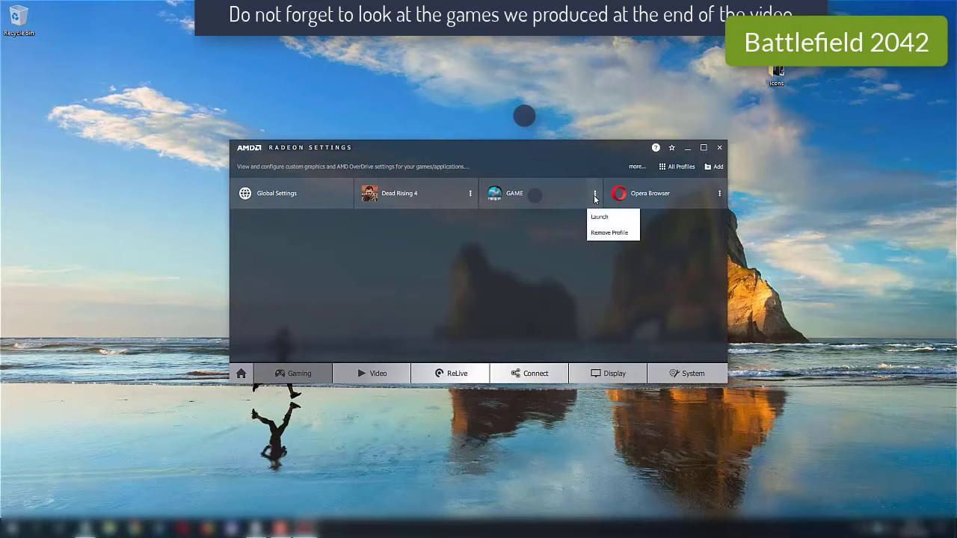
pyautogui.click(506, 295)
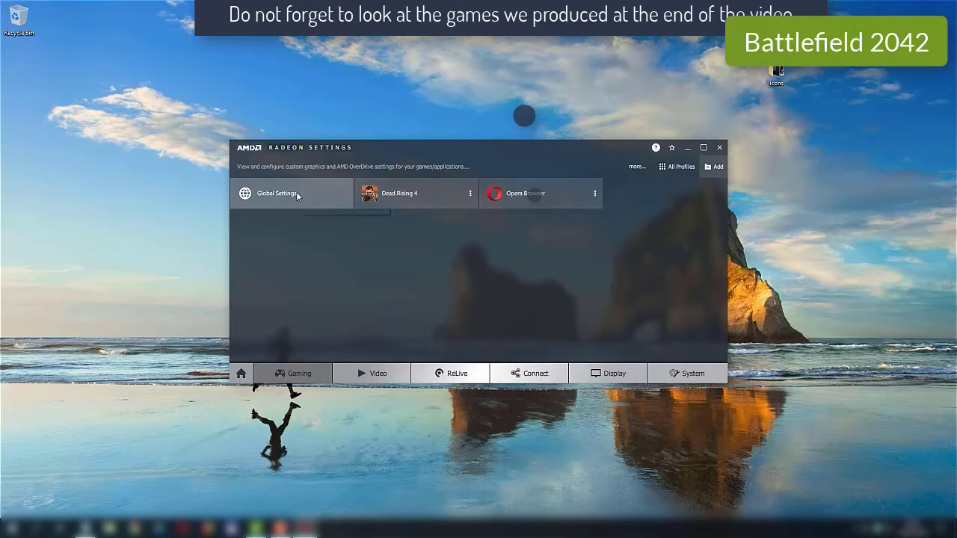
# Step: In the Global Settings, set Anti-aliasing Mode to Override application settings and Texture Filtering Quality to Performance
pyautogui.click(297, 195)
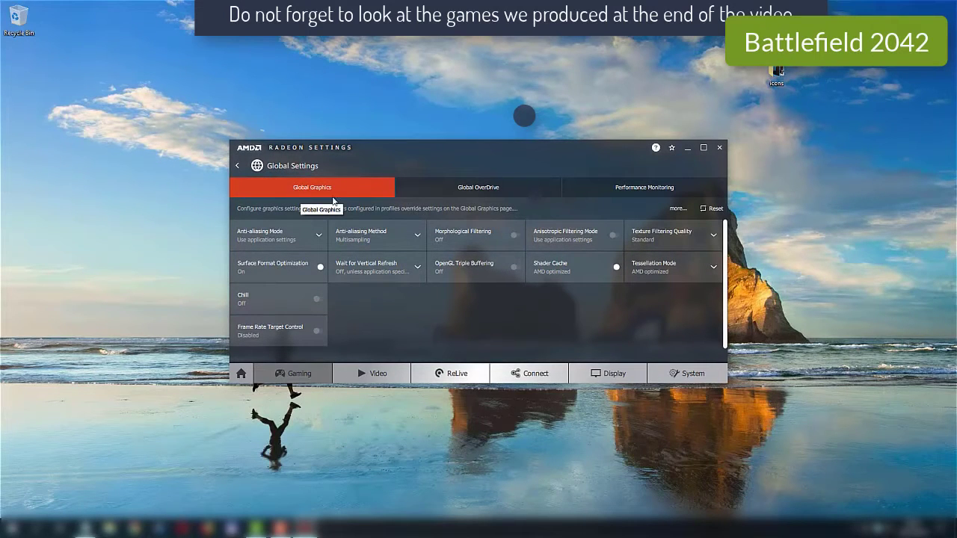
pyautogui.click(319, 236)
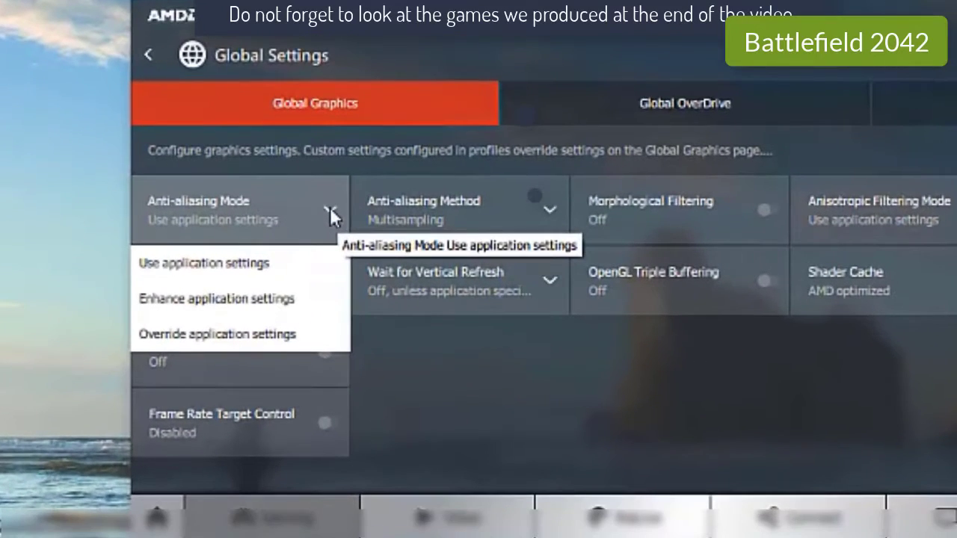
pyautogui.click(276, 333)
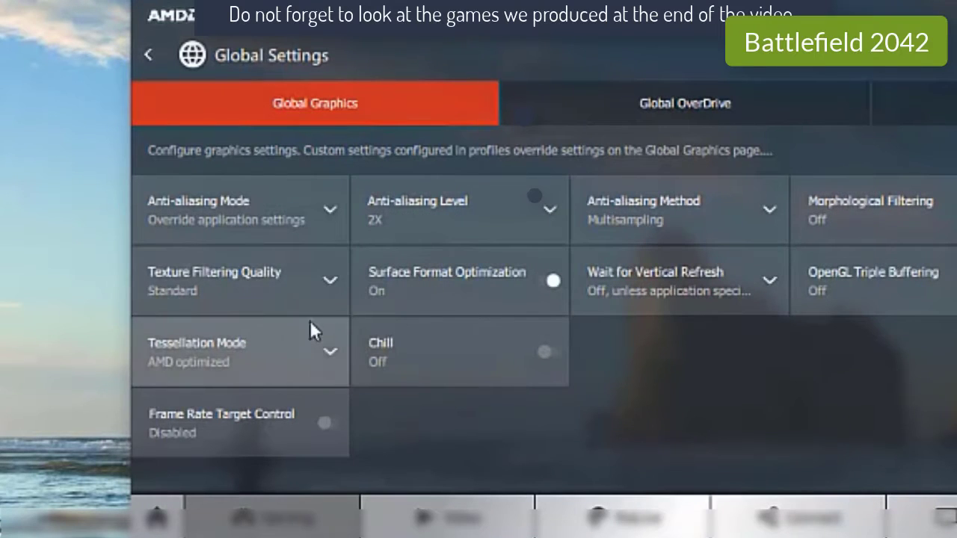
pyautogui.click(329, 281)
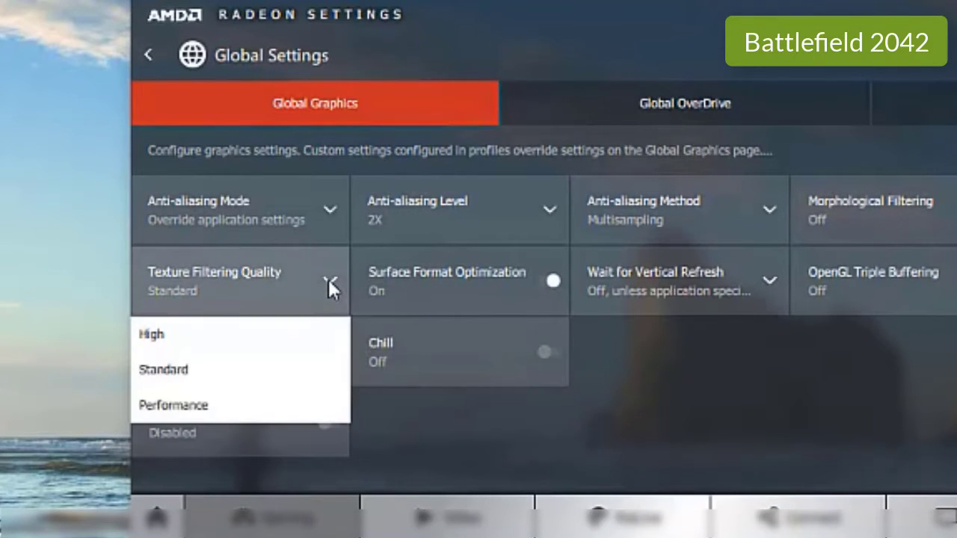
pyautogui.click(264, 407)
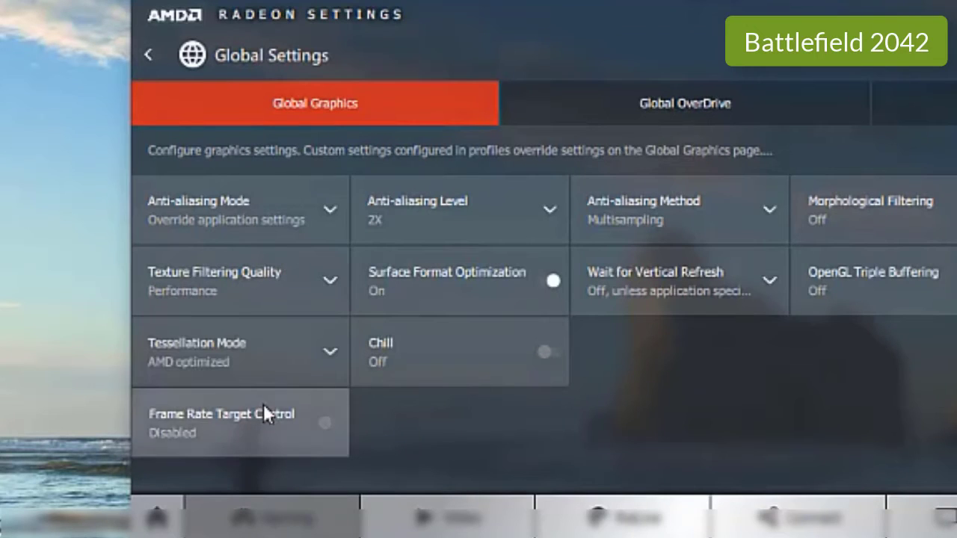
# Step: Choose 2X as the global Anti-aliasing Level and keep Multisampling as the Anti-aliasing Method
pyautogui.click(548, 210)
pyautogui.scroll(-1, 516, 284)
pyautogui.scroll(1, 532, 314)
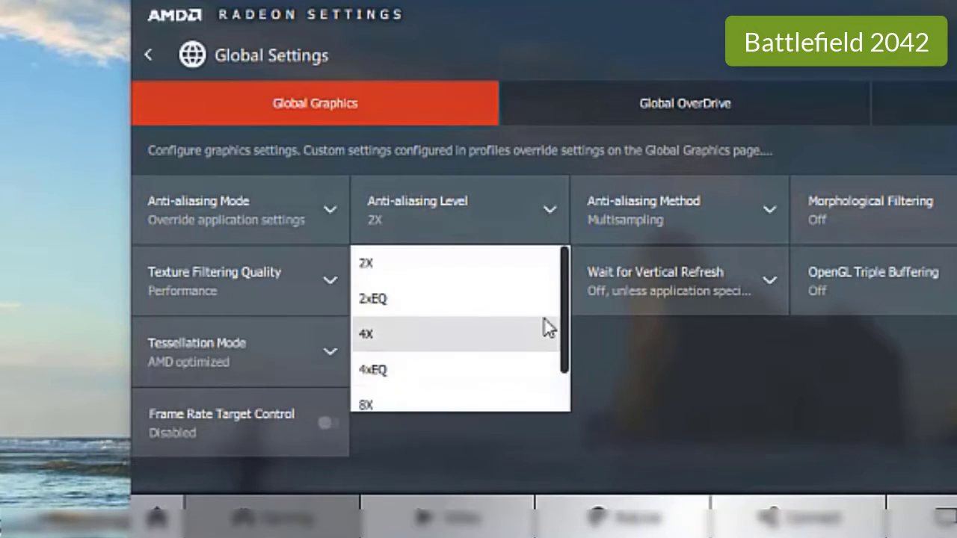
pyautogui.moveTo(563, 298); pyautogui.dragTo(560, 221)
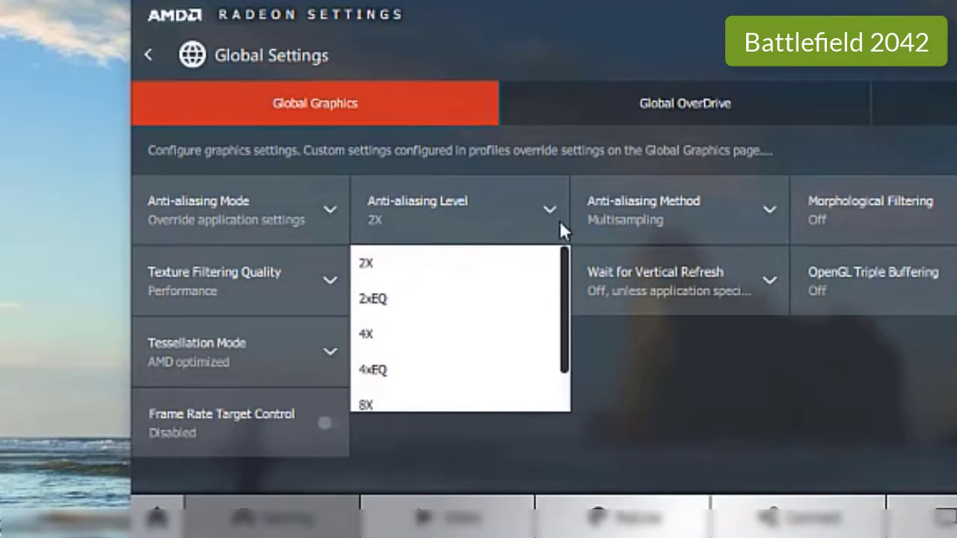
pyautogui.click(444, 262)
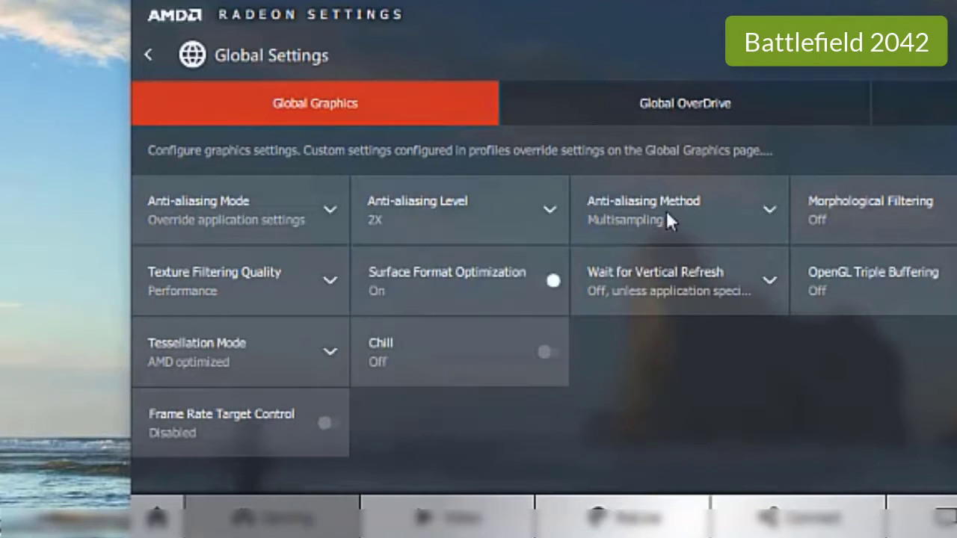
pyautogui.click(766, 213)
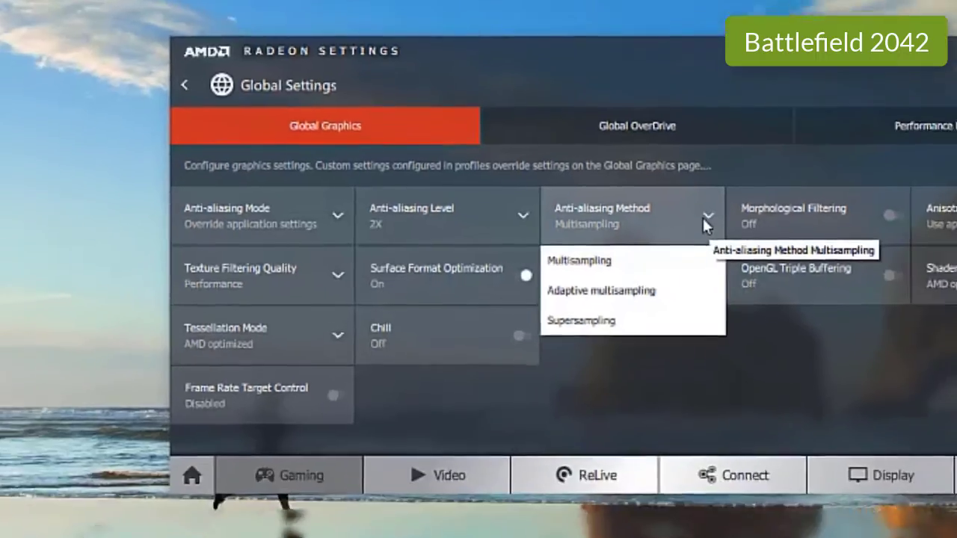
pyautogui.click(705, 219)
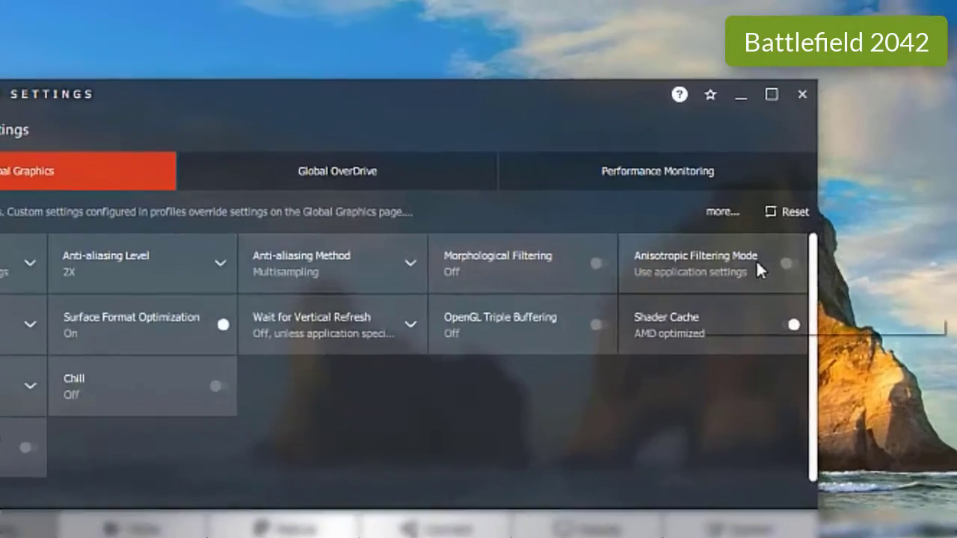
# Step: Set Wait for Vertical Refresh to Always off, leaving Anisotropic Filtering Mode on Use application settings
pyautogui.click(709, 230)
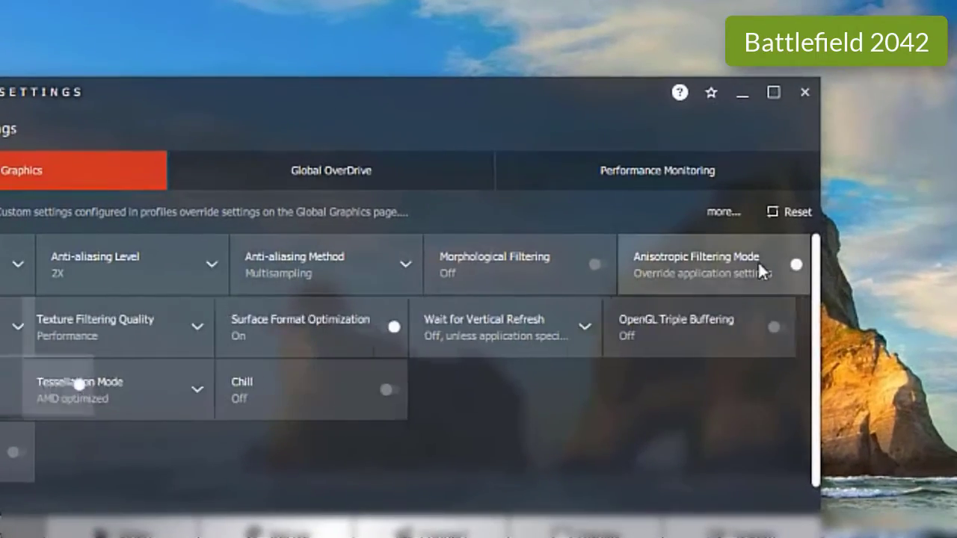
pyautogui.click(768, 272)
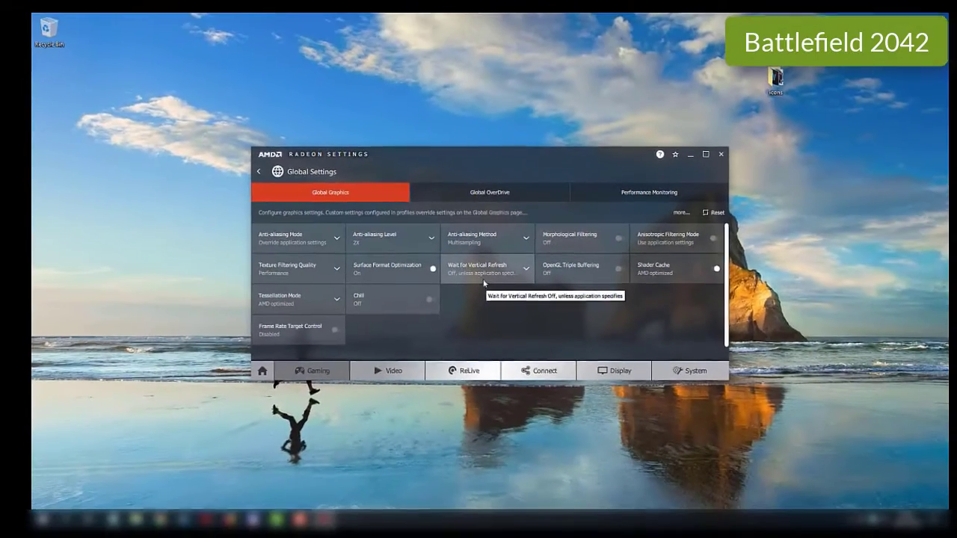
pyautogui.click(406, 326)
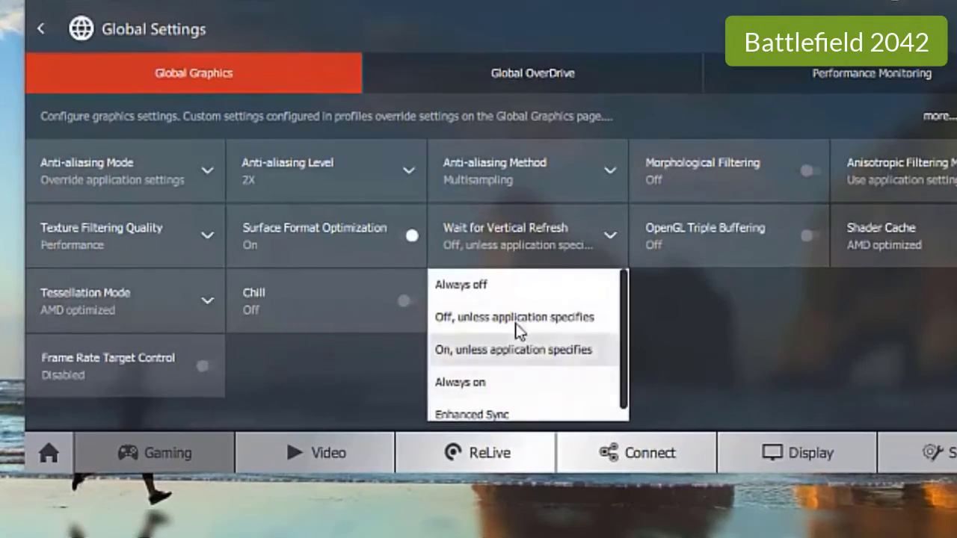
pyautogui.click(490, 286)
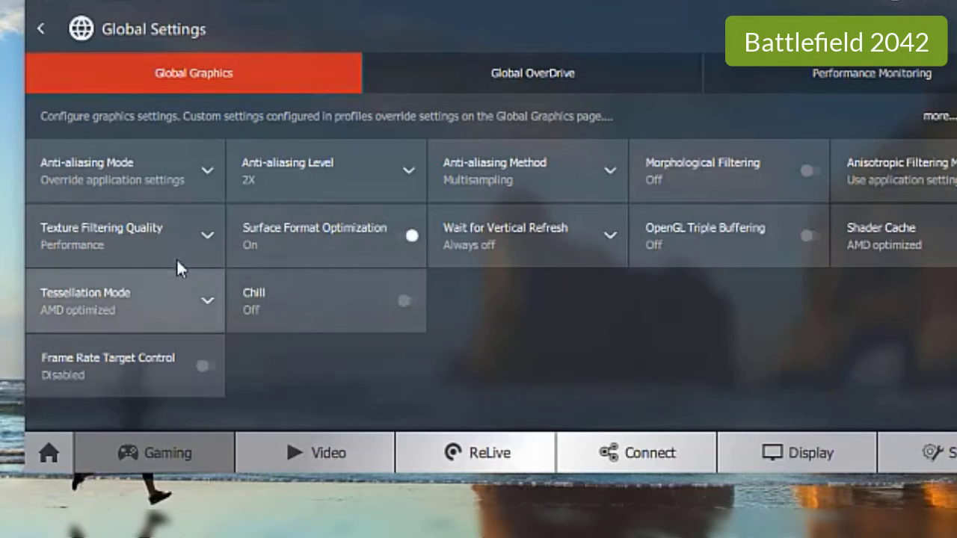
pyautogui.click(206, 300)
pyautogui.click(205, 300)
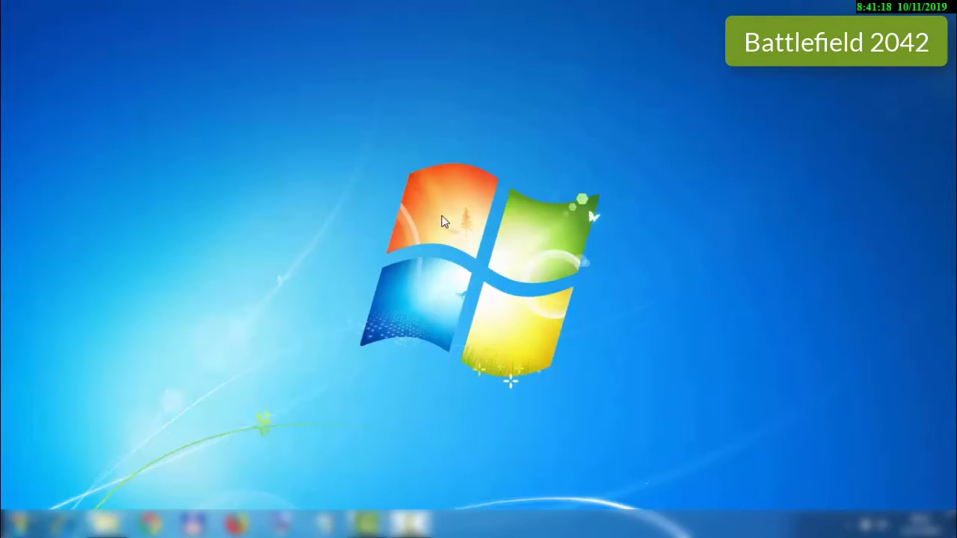
# Step: Open the Intel Graphics and Media Control Panel from the desktop in Advanced Mode
pyautogui.rightClick(442, 222)
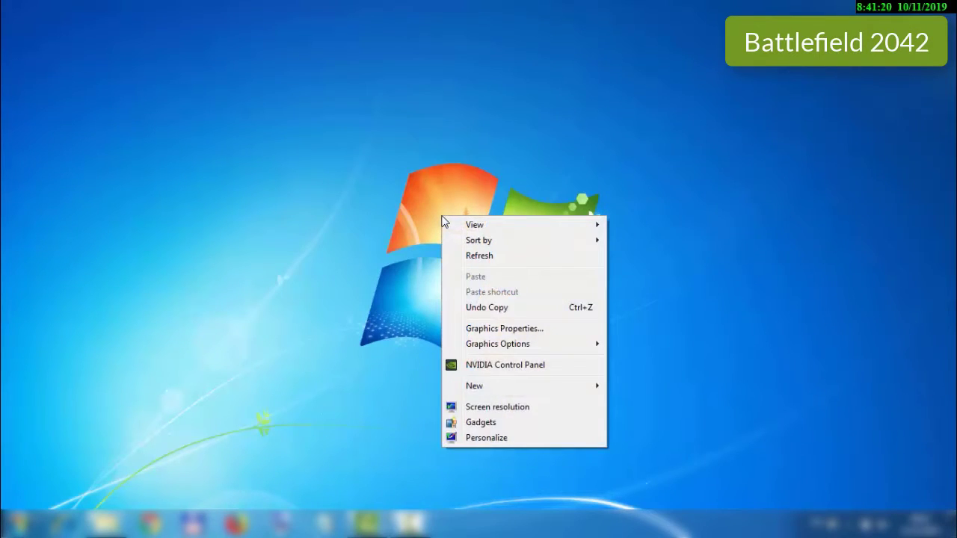
pyautogui.click(510, 335)
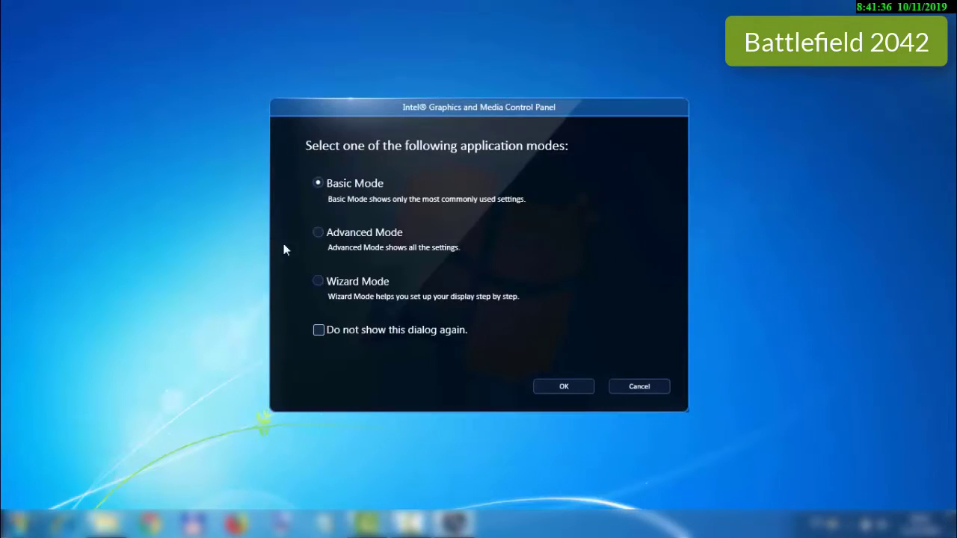
pyautogui.click(315, 232)
pyautogui.click(564, 391)
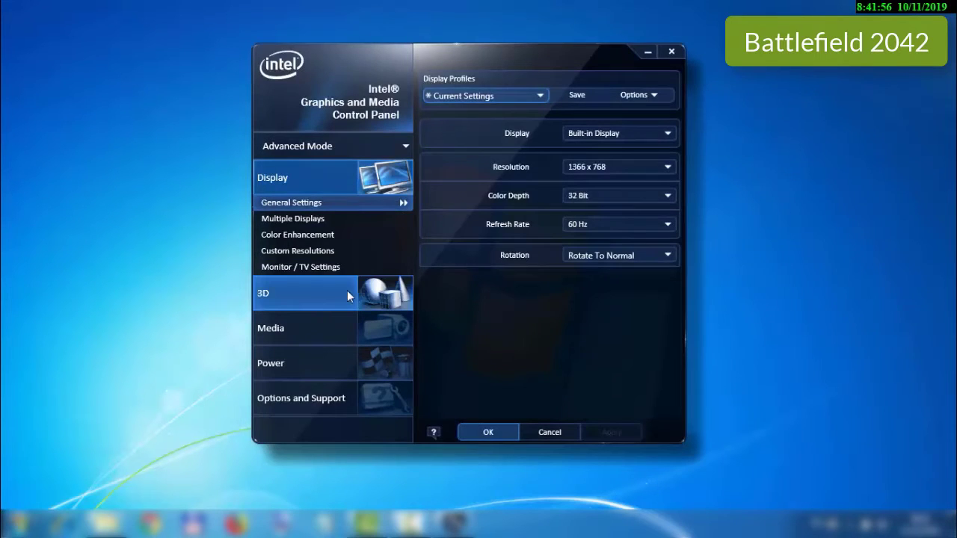
# Step: Set the Intel 3D Preference to Performance, keeping the current Windows color scheme when asked, and apply and keep the change
pyautogui.click(273, 299)
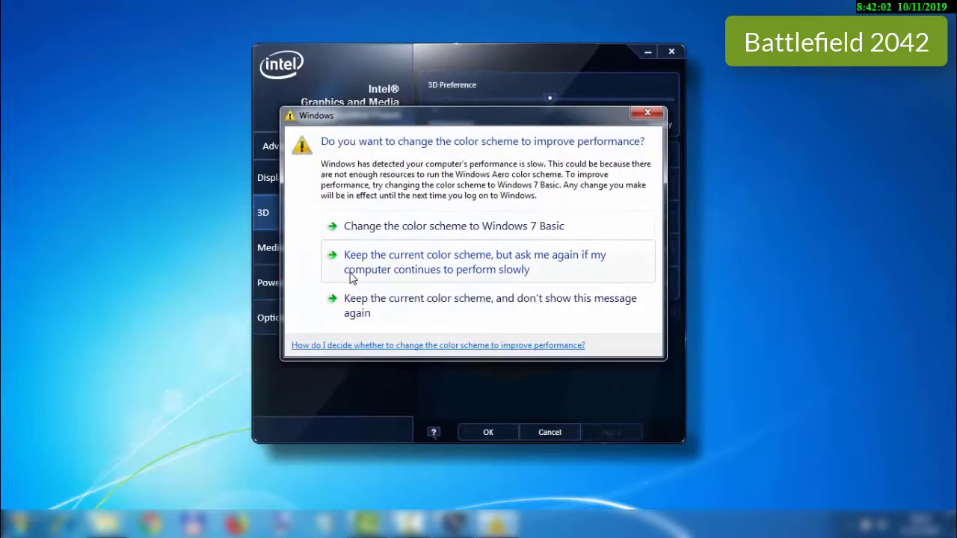
pyautogui.click(389, 271)
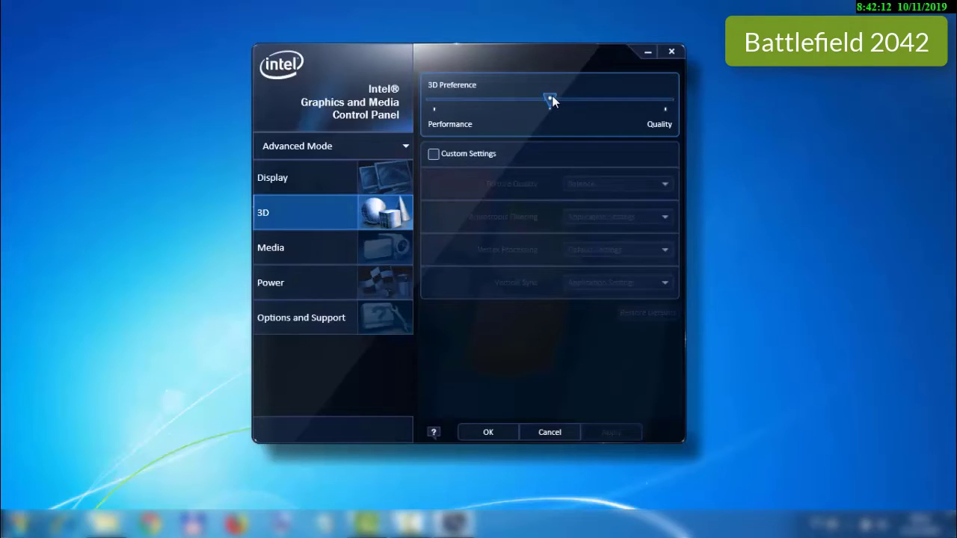
pyautogui.moveTo(550, 98); pyautogui.dragTo(434, 103)
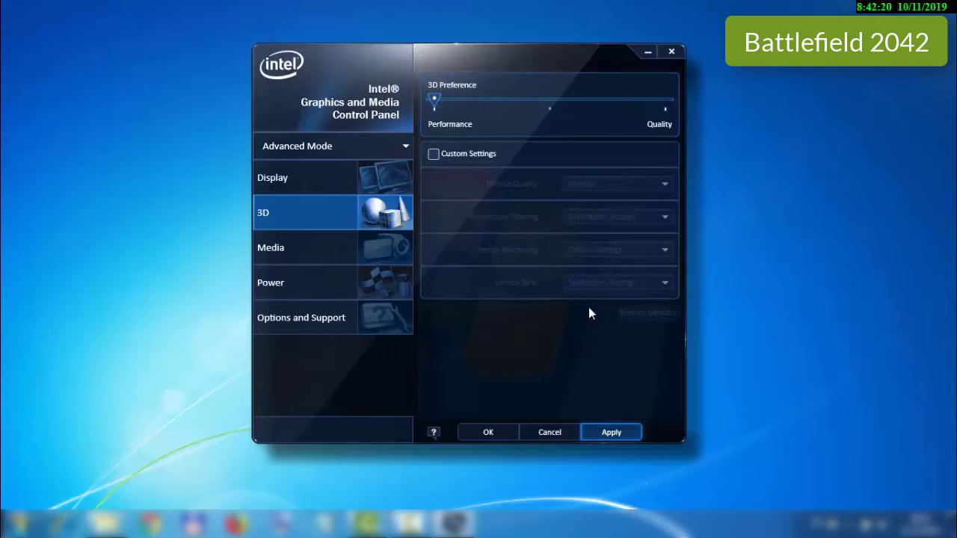
pyautogui.click(625, 433)
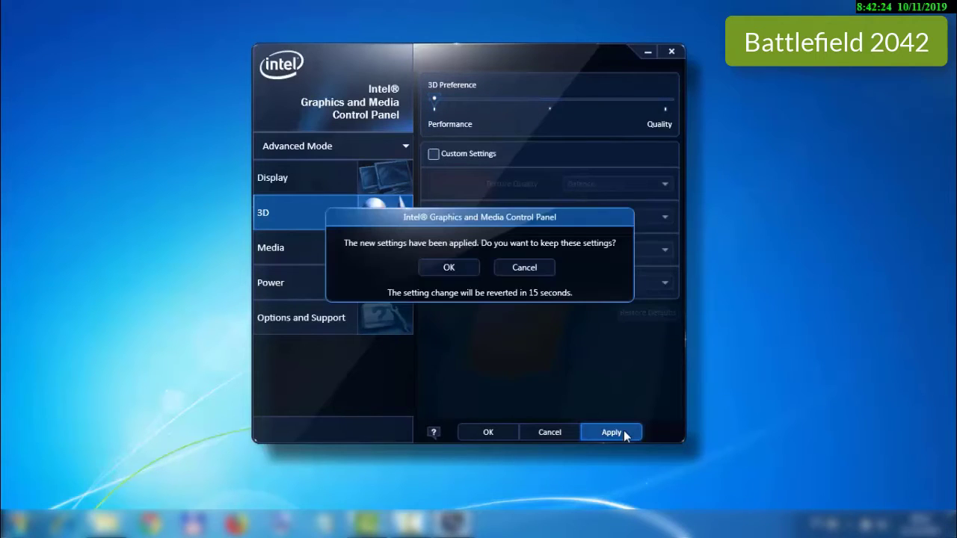
pyautogui.click(450, 268)
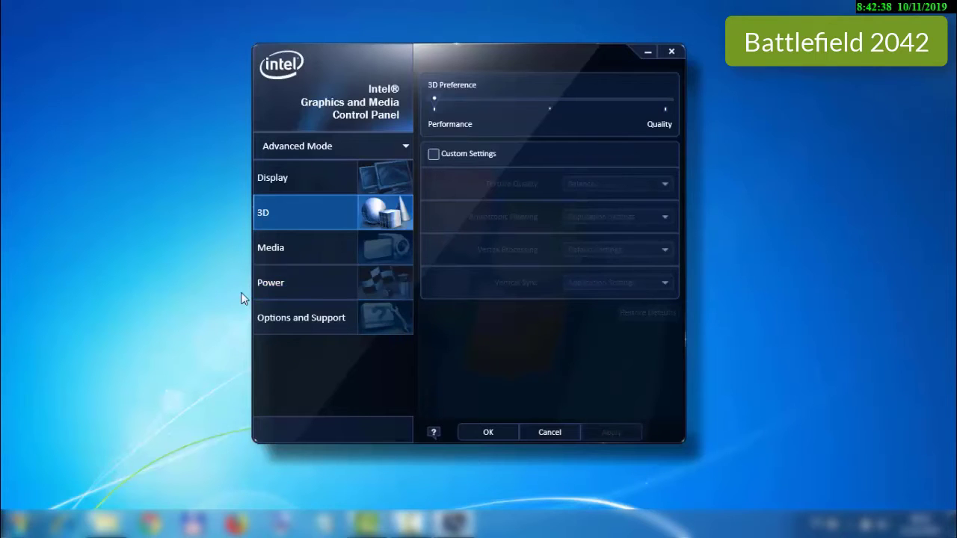
# Step: Set the Intel power plan for the Plugged in power source to Maximum Performance, and apply and keep the change
pyautogui.click(283, 289)
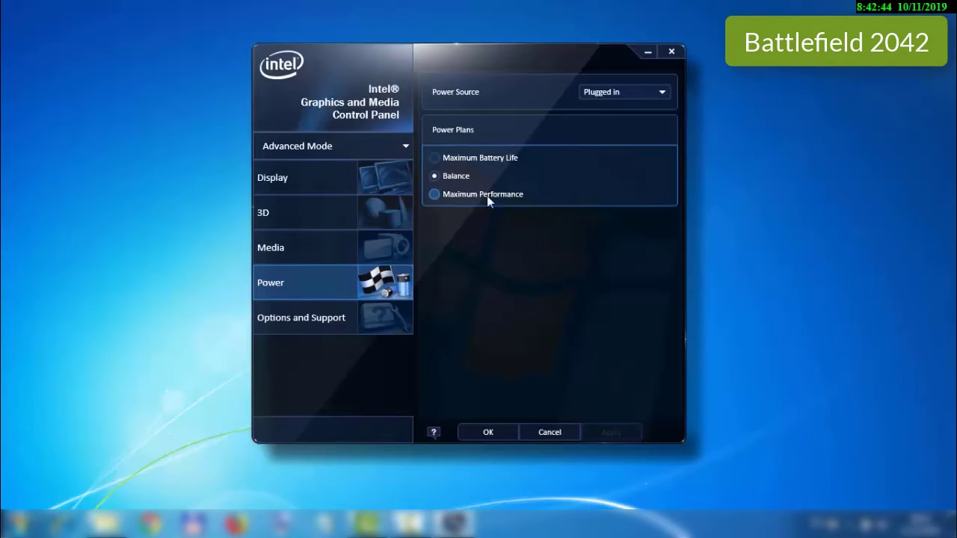
pyautogui.click(435, 194)
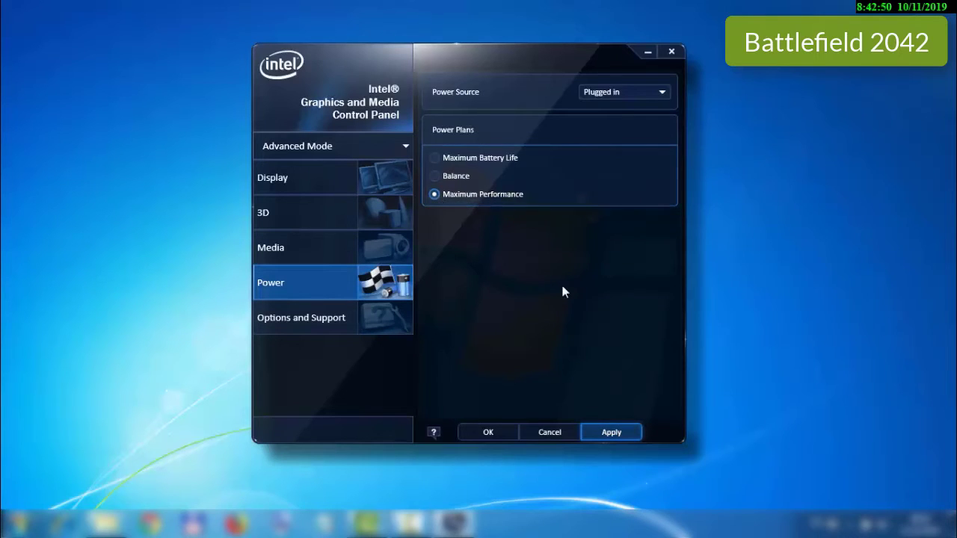
pyautogui.click(612, 433)
pyautogui.click(617, 435)
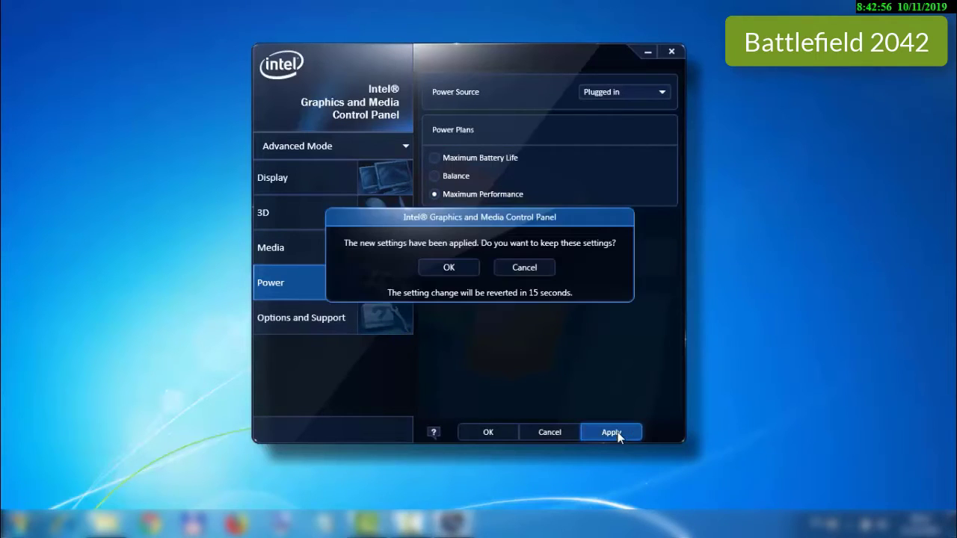
pyautogui.click(456, 269)
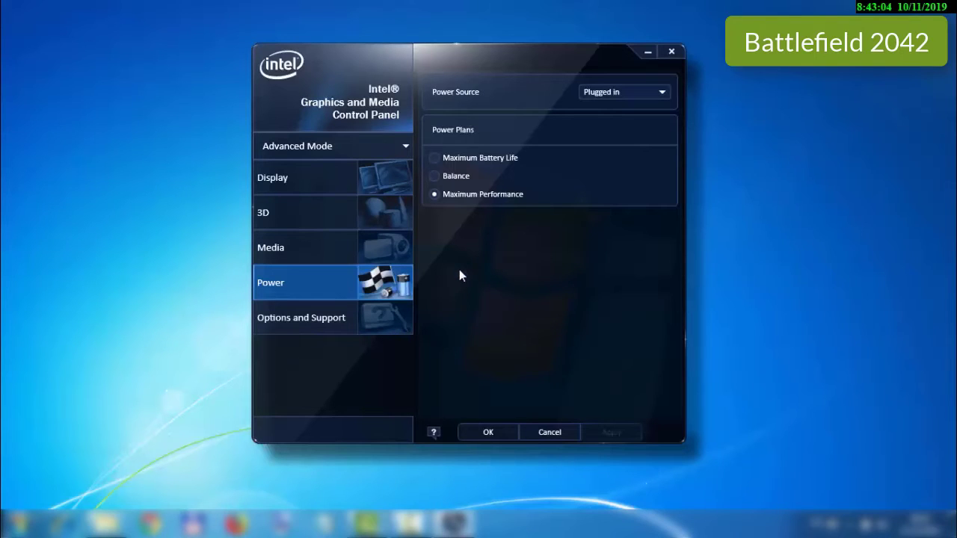
pyautogui.click(661, 94)
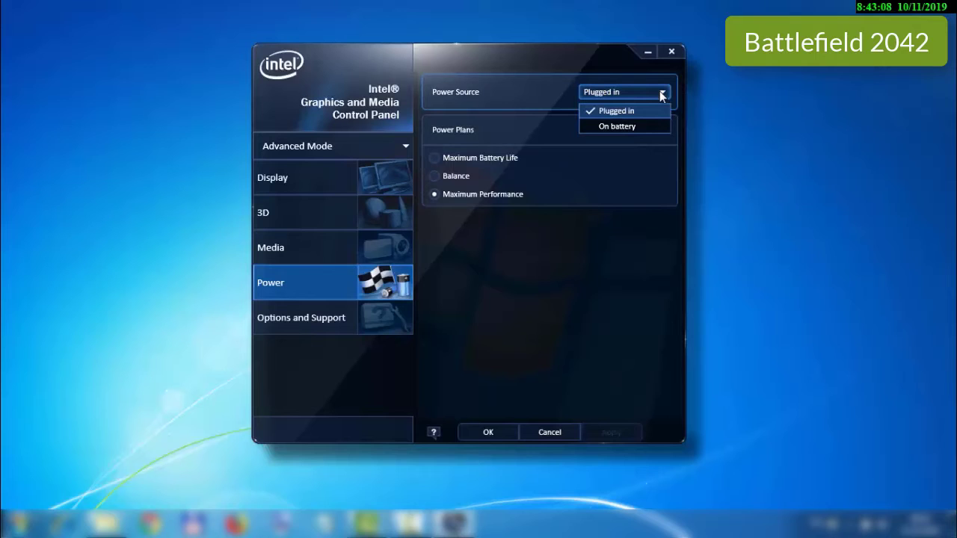
pyautogui.click(661, 94)
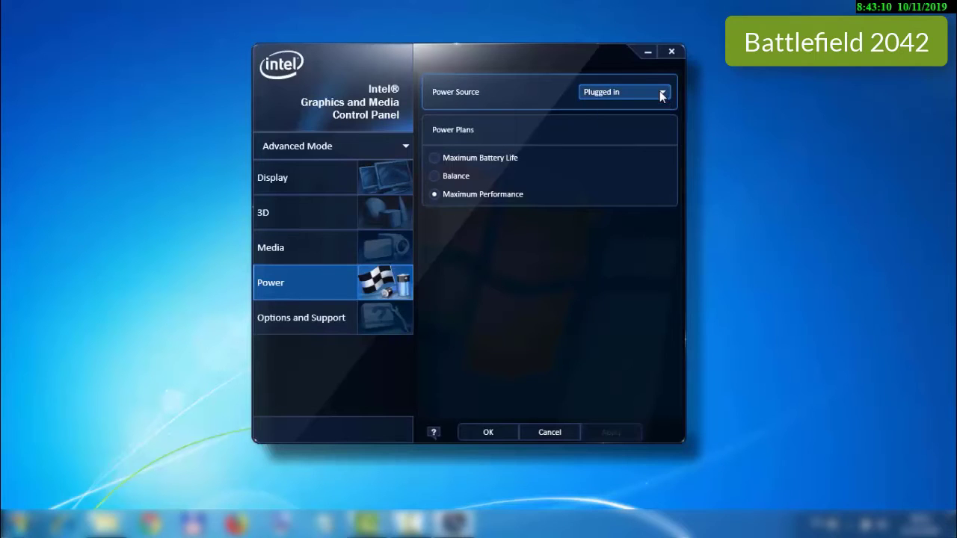
pyautogui.click(381, 204)
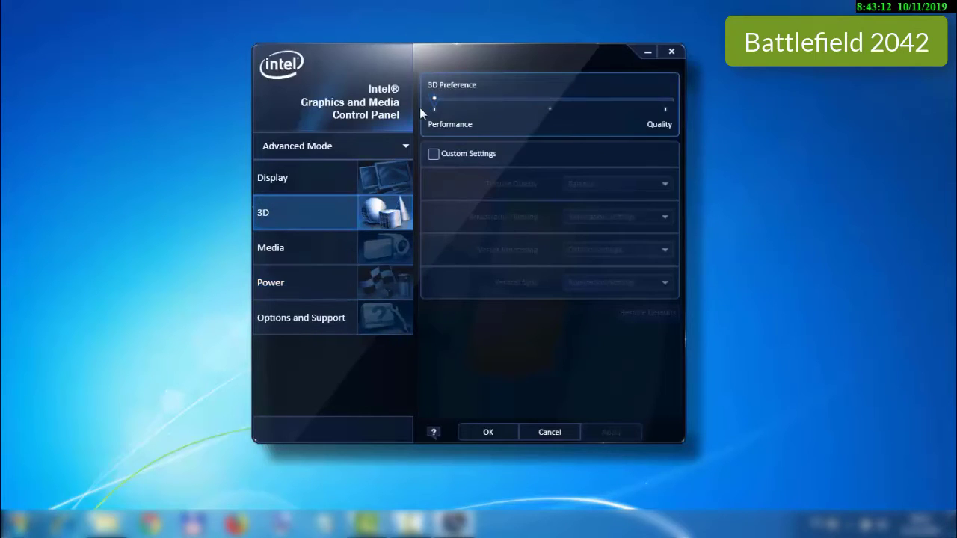
pyautogui.click(310, 277)
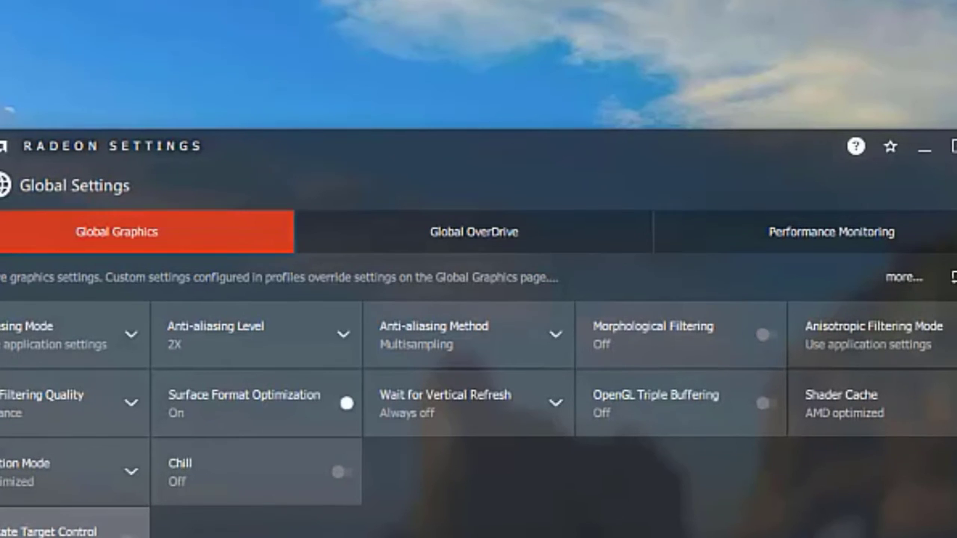
# Step: In Radeon Settings, accept the Global OverDrive warning and set the Power Limit to 20% with the GPU Clock at about 790 MHz
pyautogui.click(432, 234)
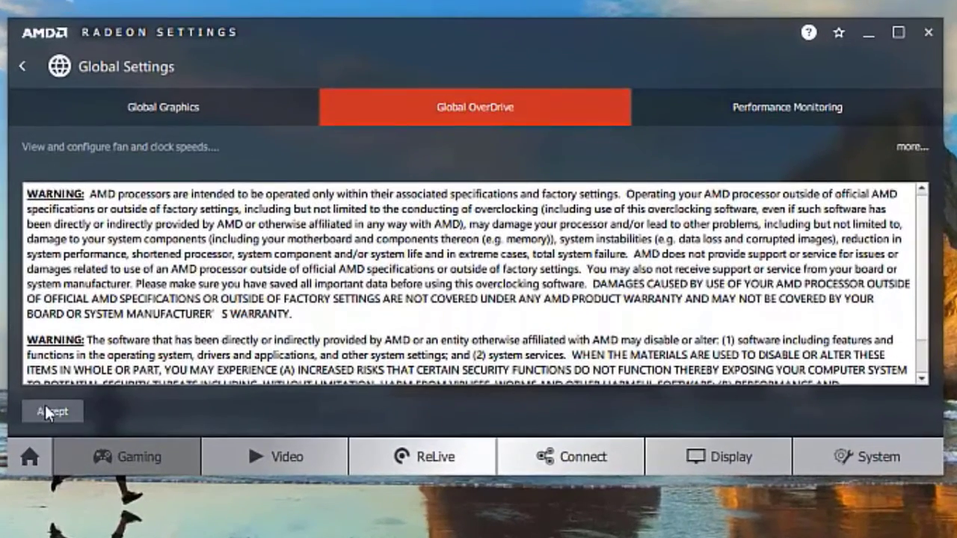
pyautogui.click(47, 411)
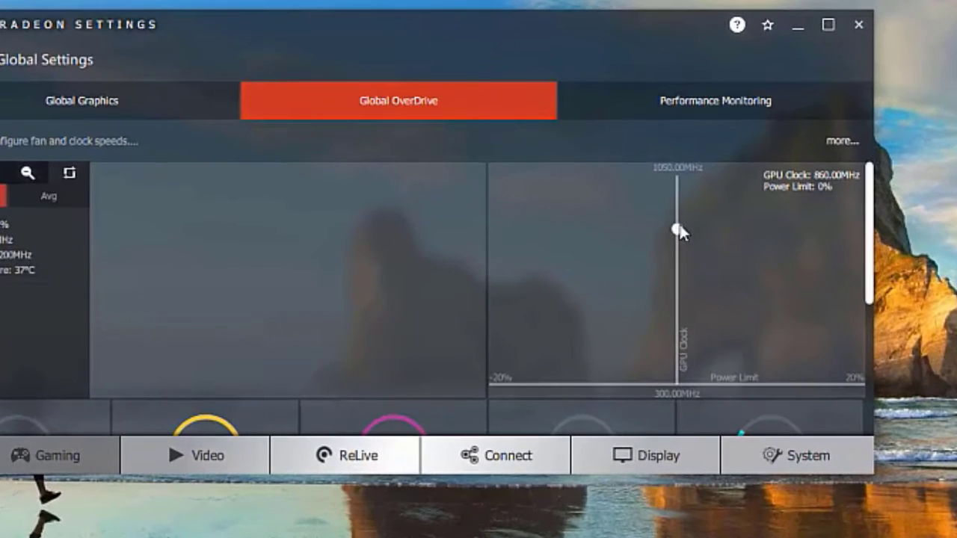
pyautogui.moveTo(680, 226); pyautogui.dragTo(876, 243)
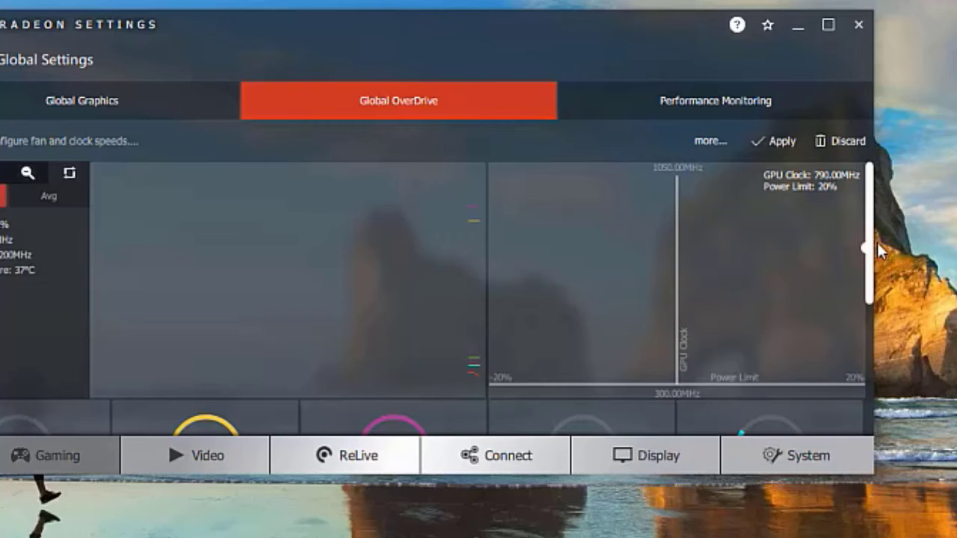